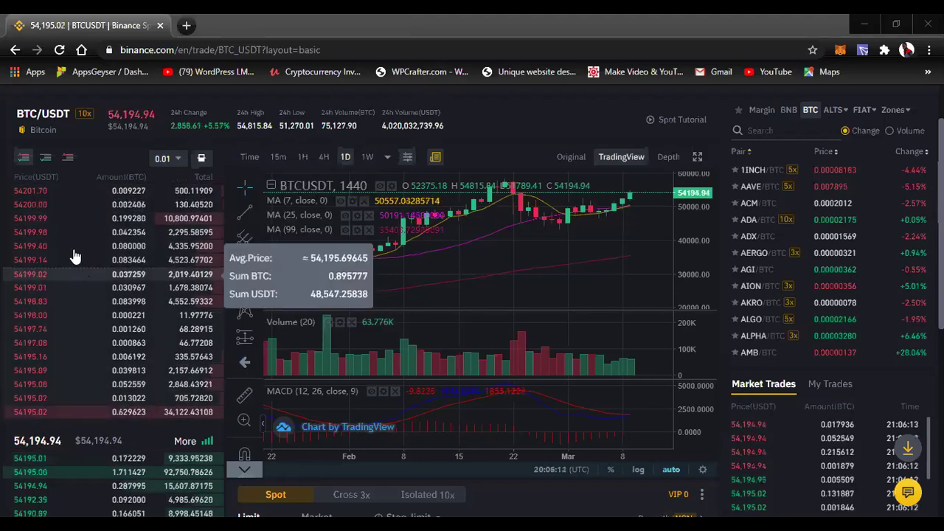
scroll(74, 251, down, 3)
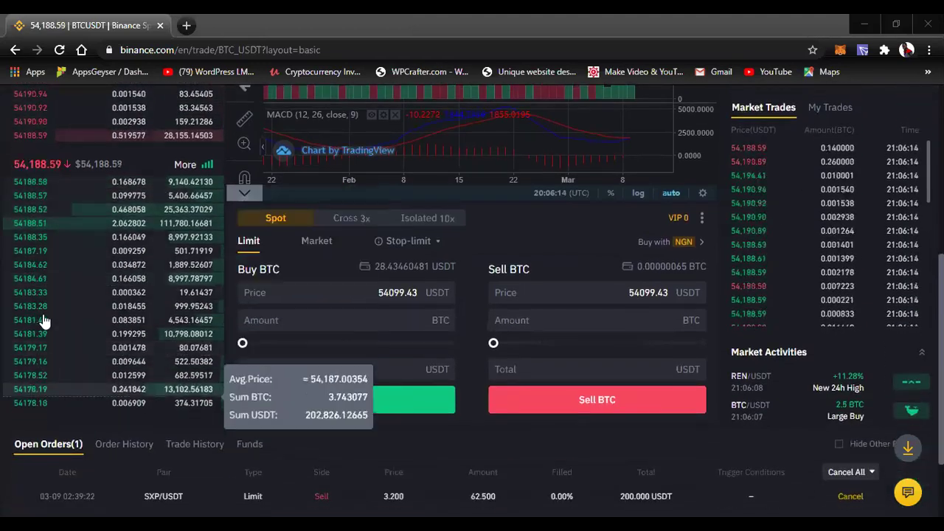
scroll(200, 298, up, 4)
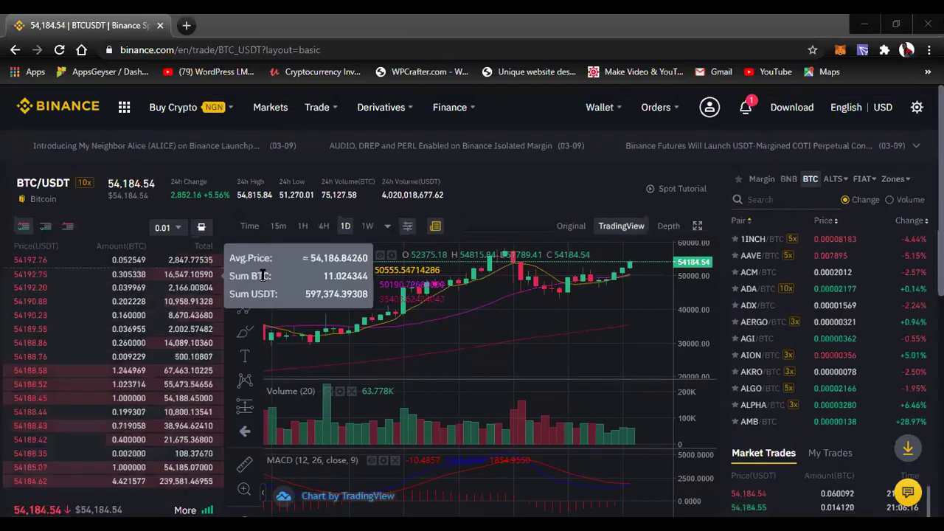
scroll(201, 299, down, 2)
scroll(699, 382, up, 2)
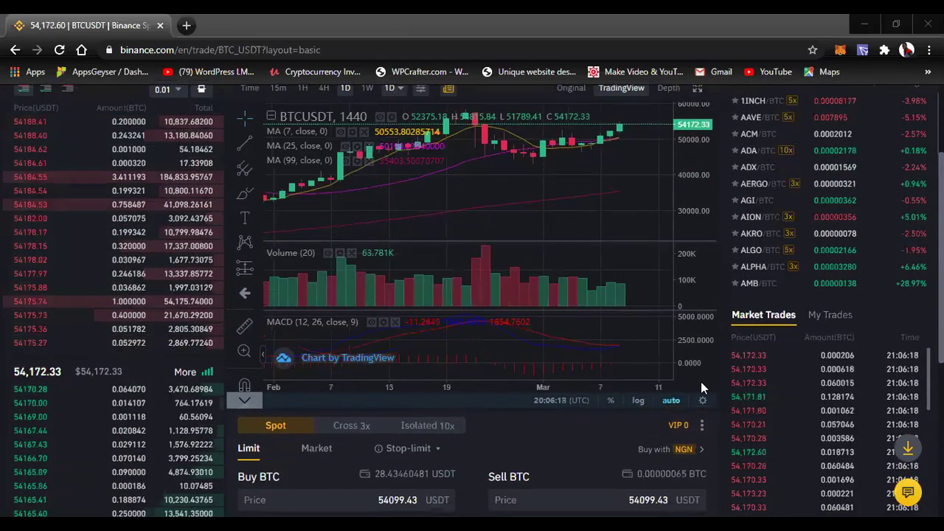
scroll(738, 365, up, 1)
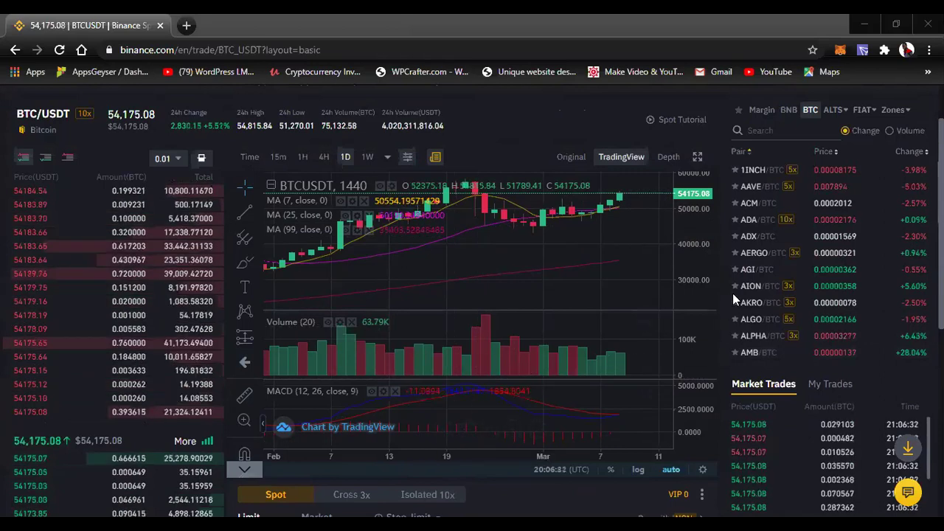
scroll(764, 361, down, 5)
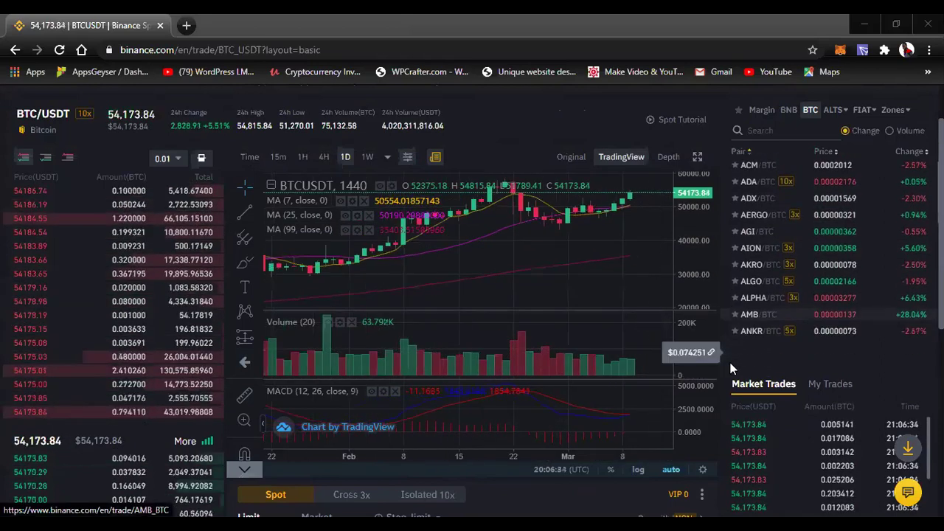
scroll(721, 418, down, 3)
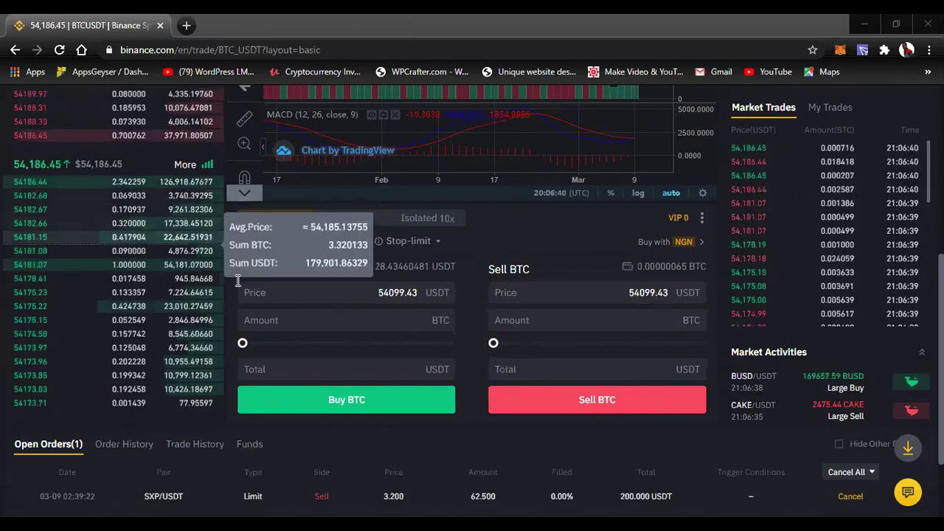
click(314, 319)
click(601, 313)
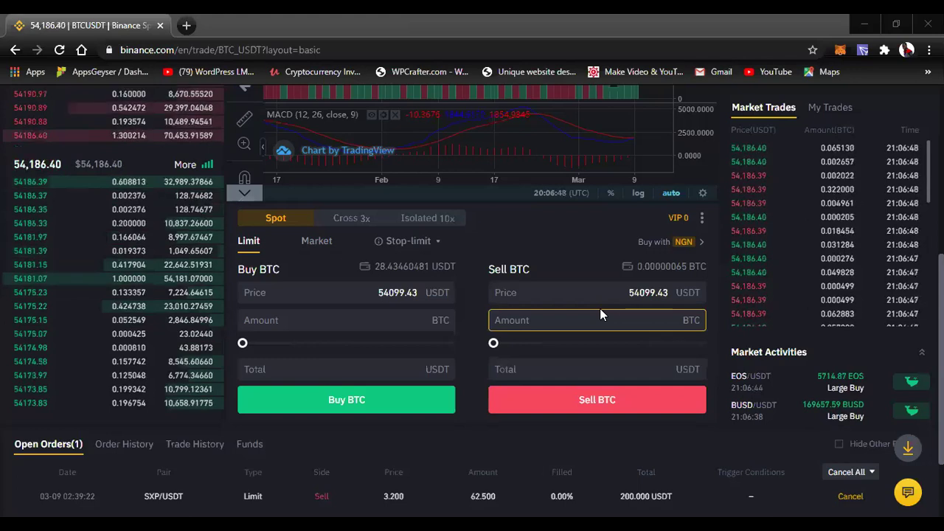
scroll(601, 309, up, 4)
scroll(791, 323, down, 1)
scroll(747, 379, down, 1)
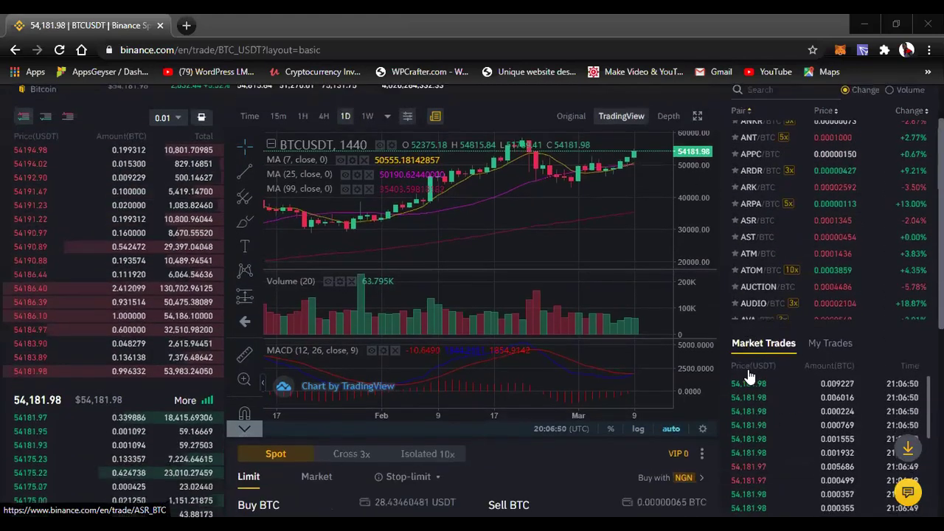
scroll(718, 406, down, 2)
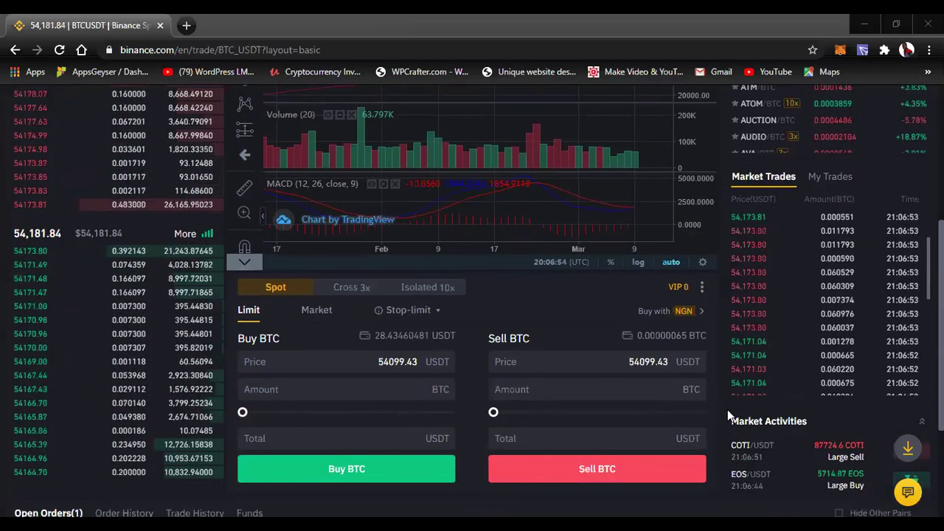
scroll(727, 410, up, 3)
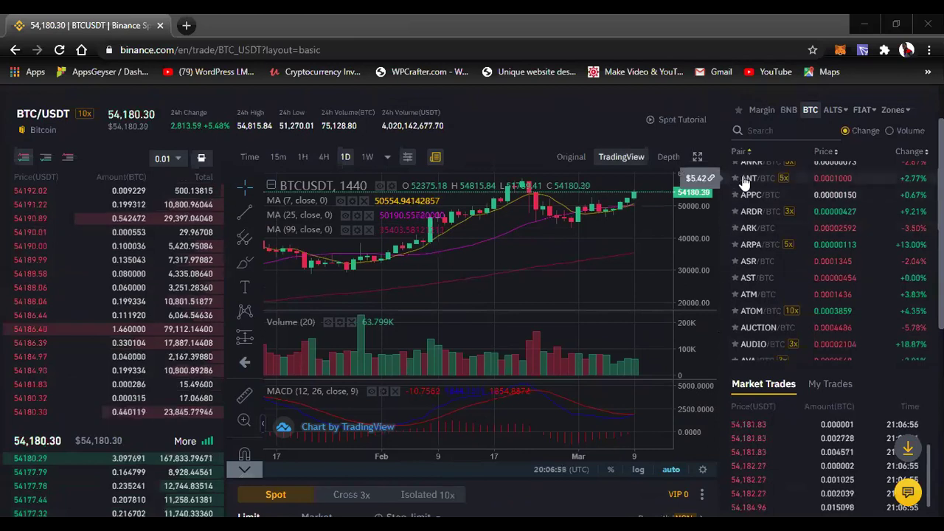
scroll(907, 237, up, 1)
scroll(908, 238, up, 5)
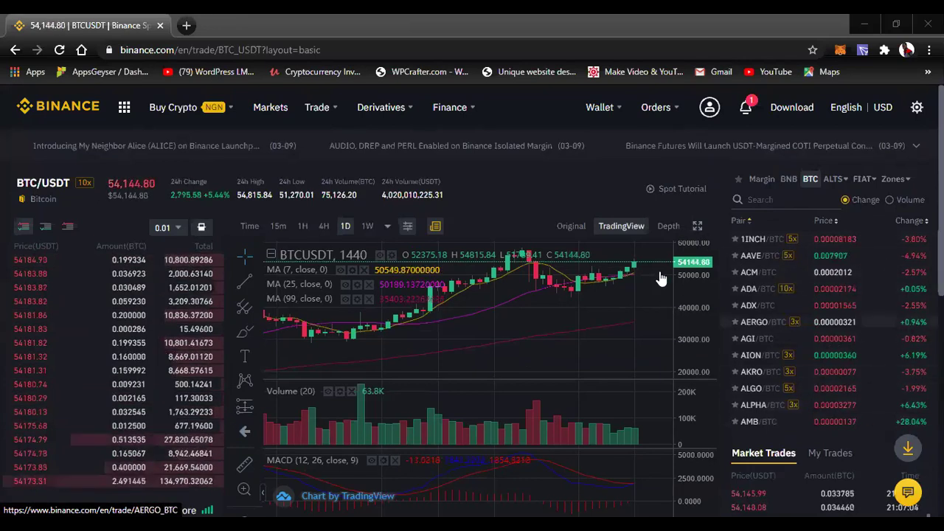
scroll(865, 304, down, 3)
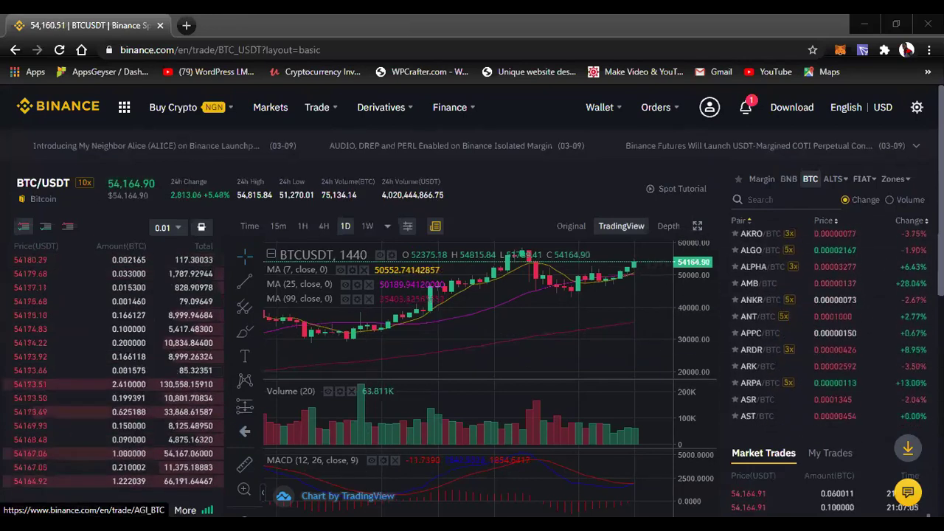
scroll(865, 305, down, 1)
scroll(872, 343, down, 3)
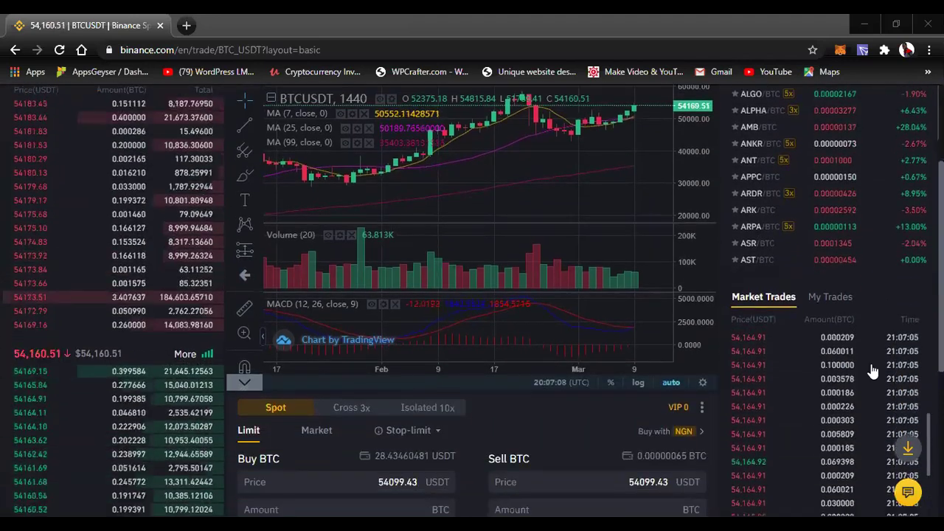
scroll(472, 283, down, 3)
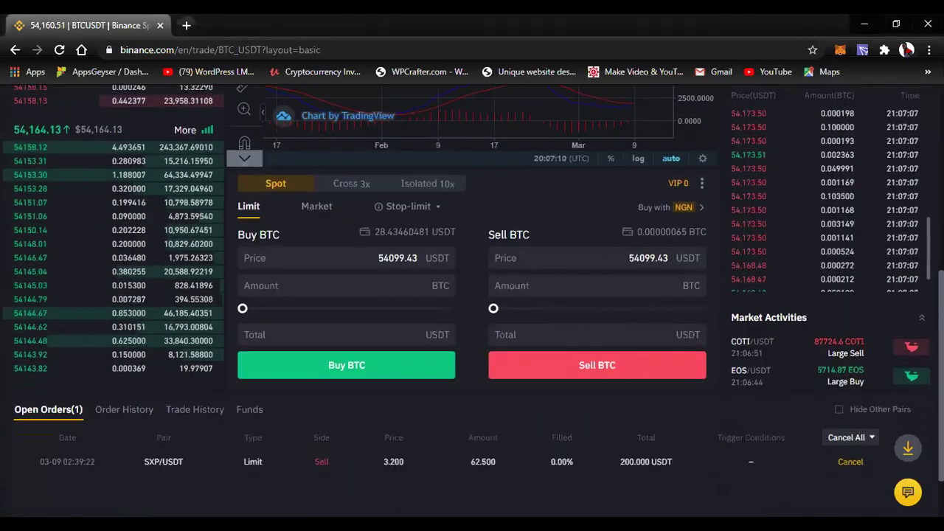
scroll(778, 304, up, 2)
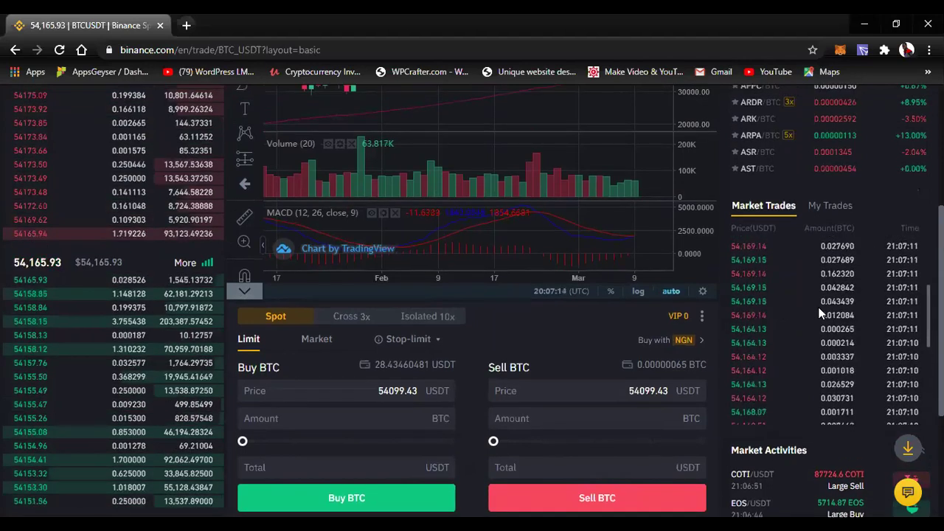
scroll(472, 295, up, 3)
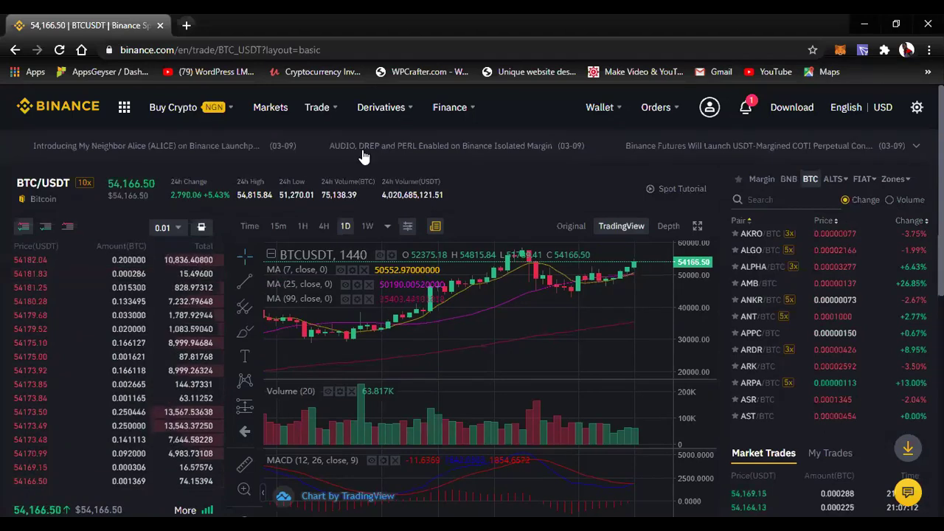
Step: Go to Wallet > Overview from the top navigation bar
mouse_move(386, 107)
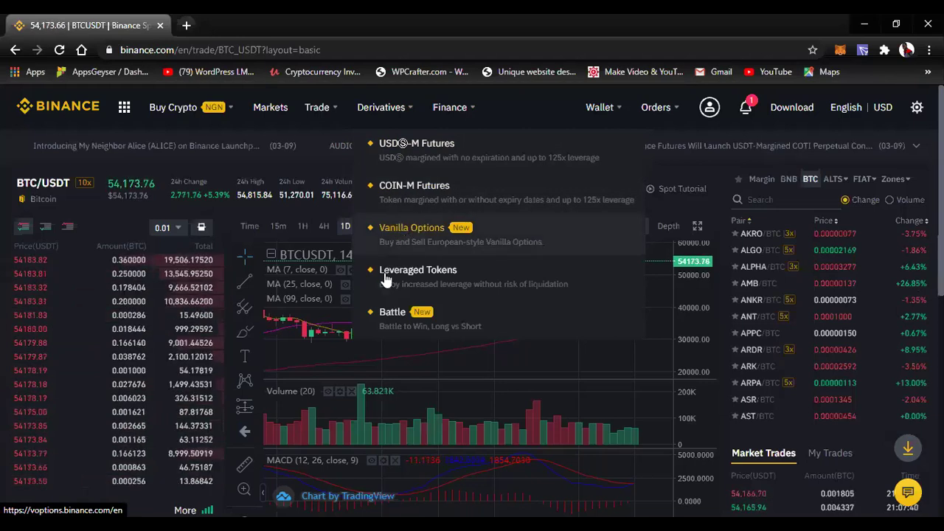
mouse_move(475, 107)
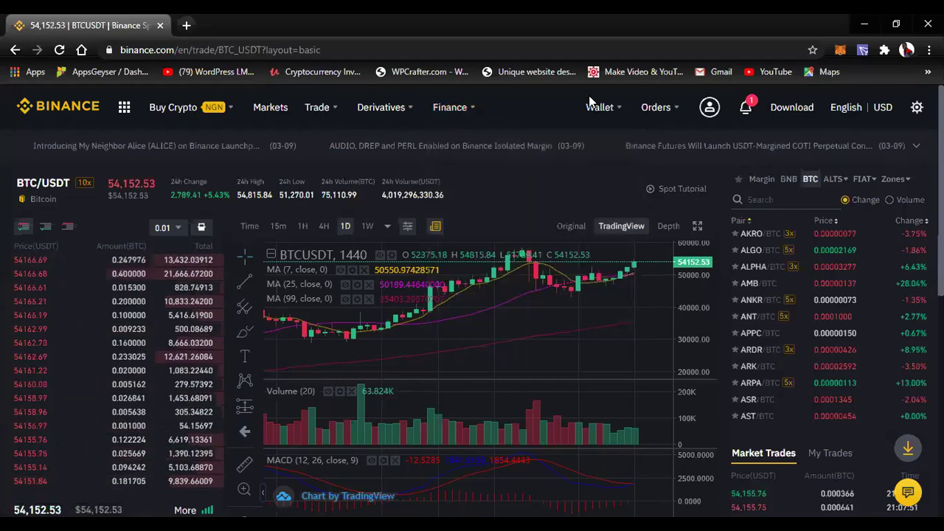
mouse_move(604, 108)
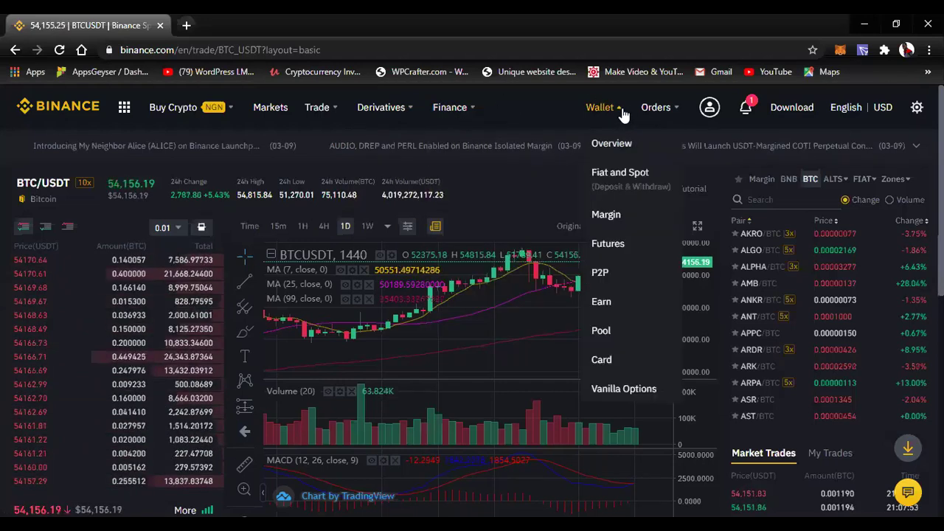
click(599, 145)
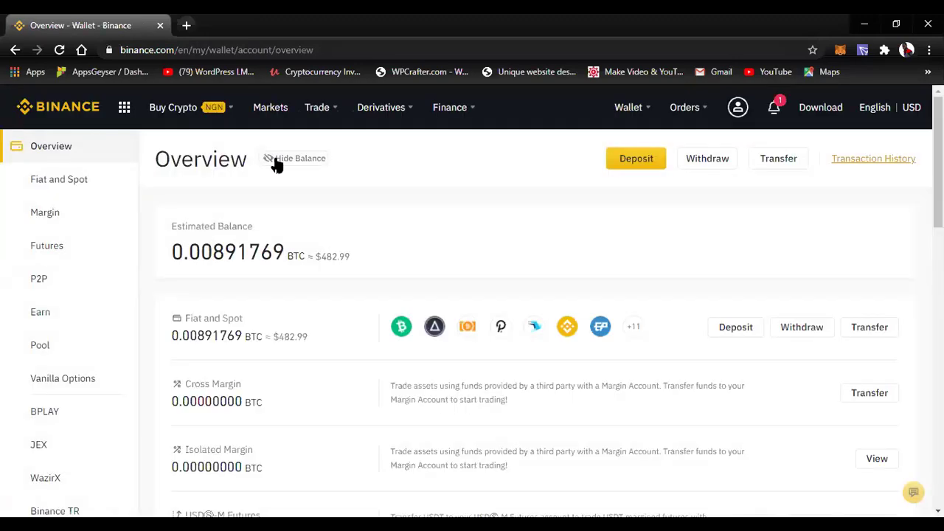
Step: Hide the wallet balance figures on the Wallet Overview page
click(276, 161)
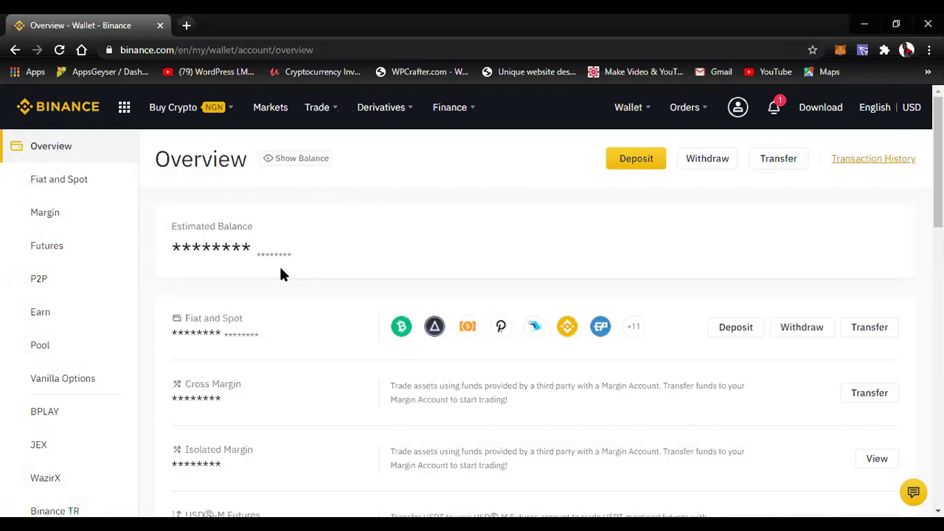
scroll(461, 224, down, 2)
scroll(487, 219, up, 1)
scroll(488, 220, up, 1)
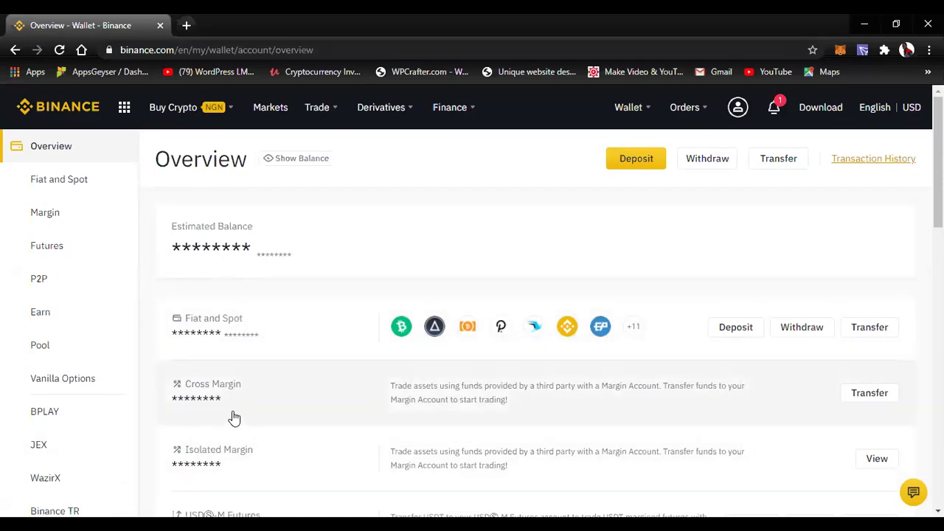
scroll(233, 442, down, 2)
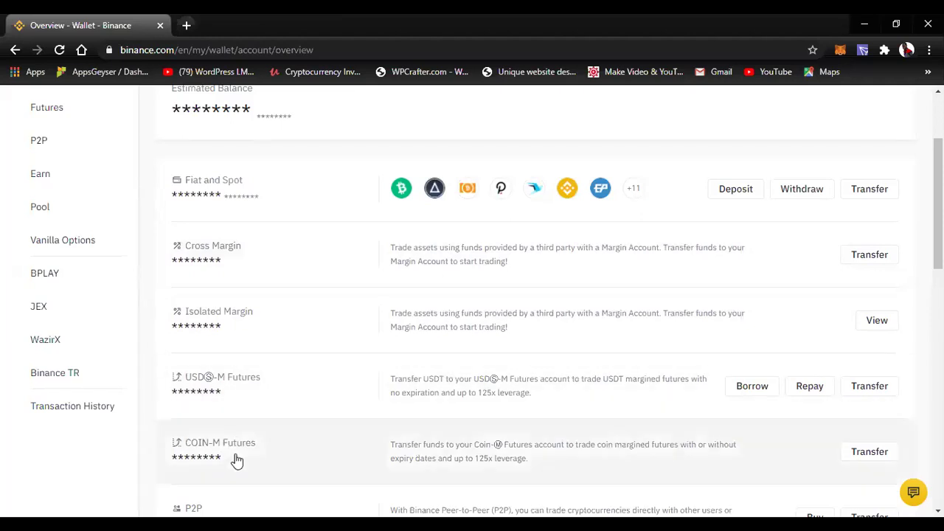
Step: Look over the wallet accounts, then open the Deposit Funds dialog with its cash, crypto, card and P2P options
scroll(236, 443, down, 1)
scroll(238, 415, down, 1)
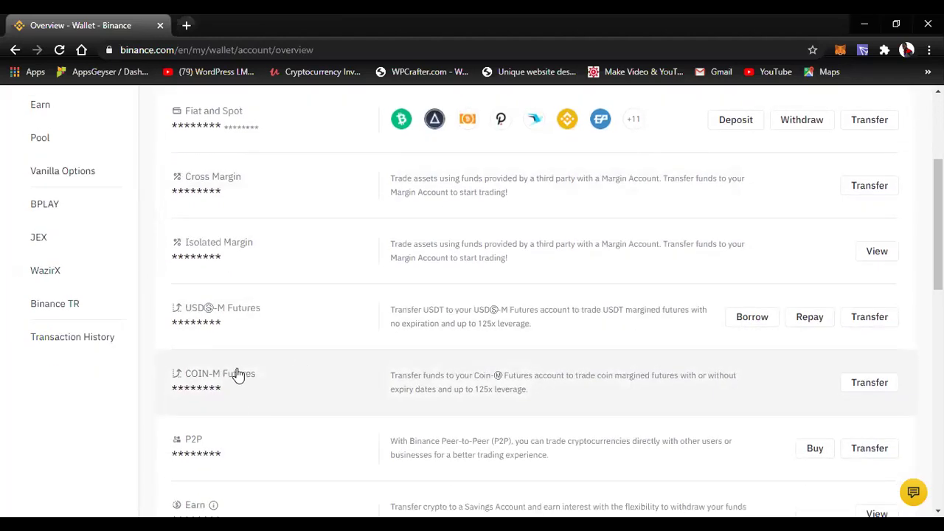
scroll(237, 376, up, 2)
scroll(242, 383, down, 2)
scroll(243, 383, down, 1)
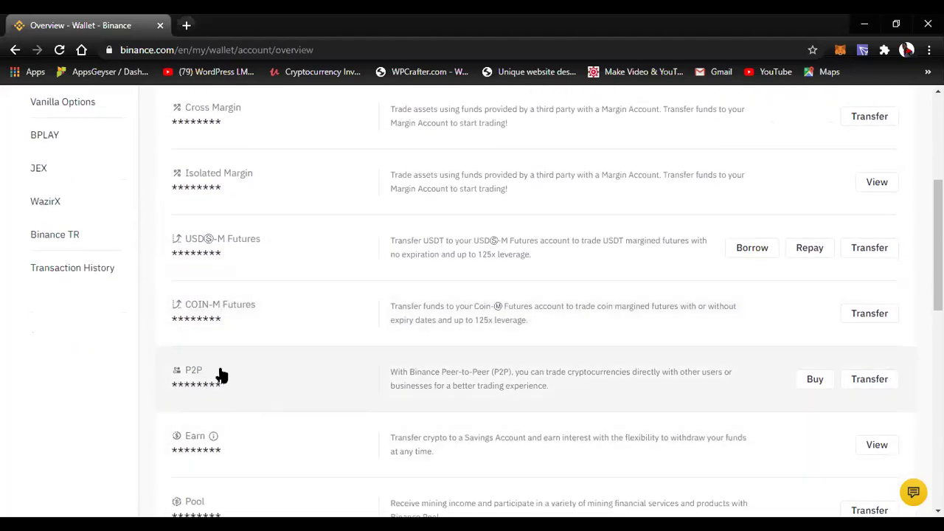
scroll(165, 401, down, 2)
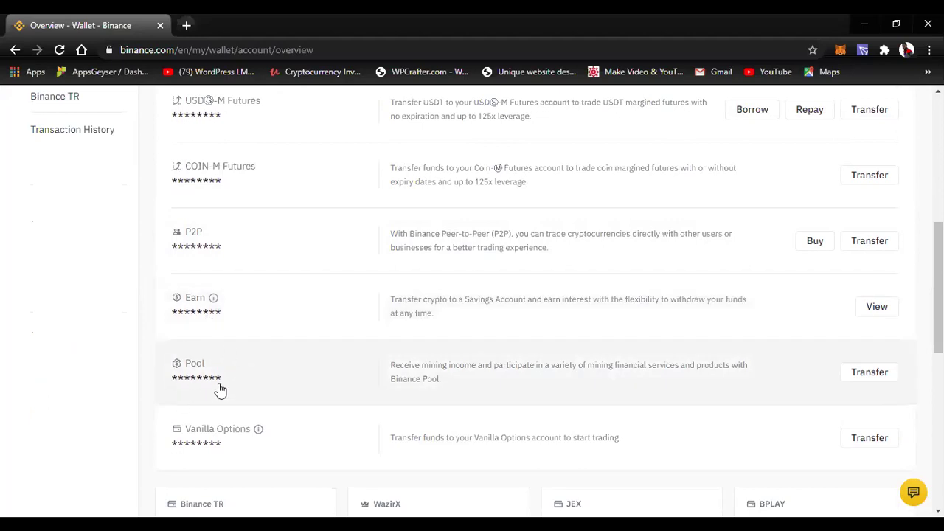
scroll(270, 373, down, 2)
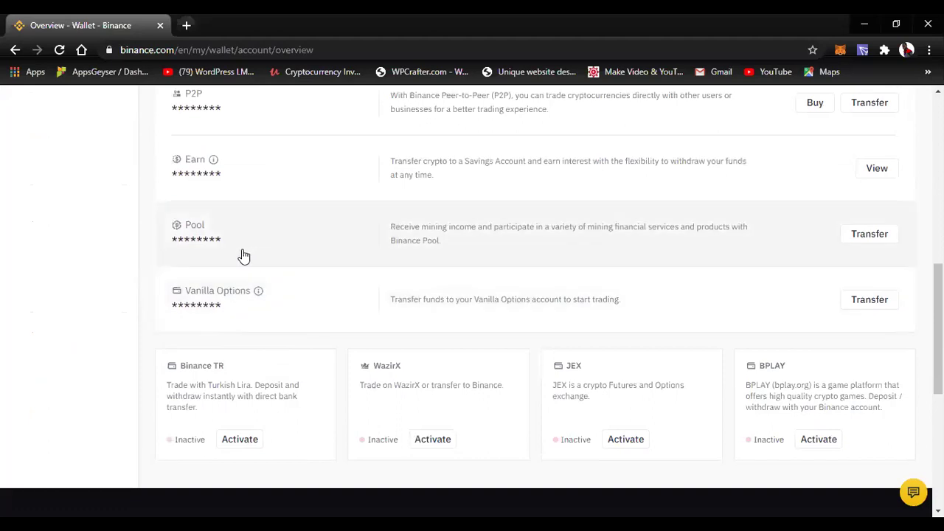
scroll(244, 255, up, 7)
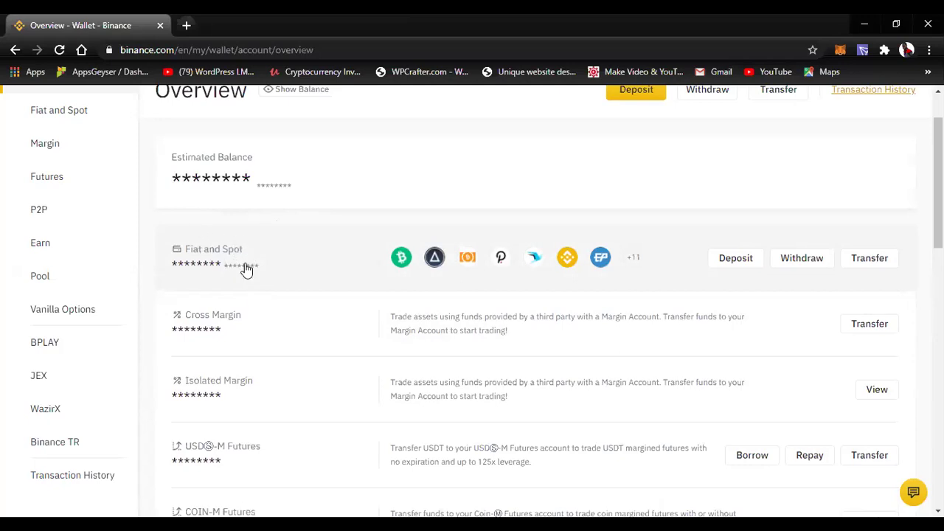
scroll(281, 307, up, 1)
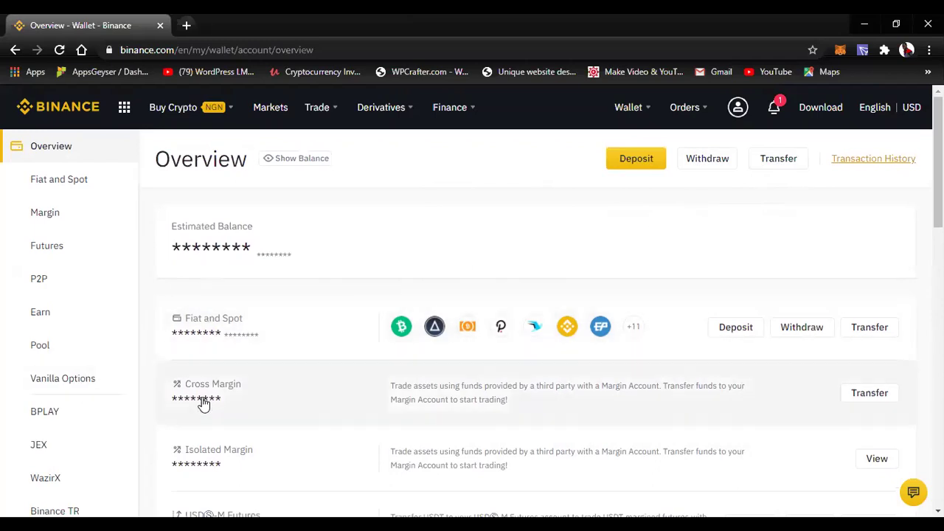
click(647, 165)
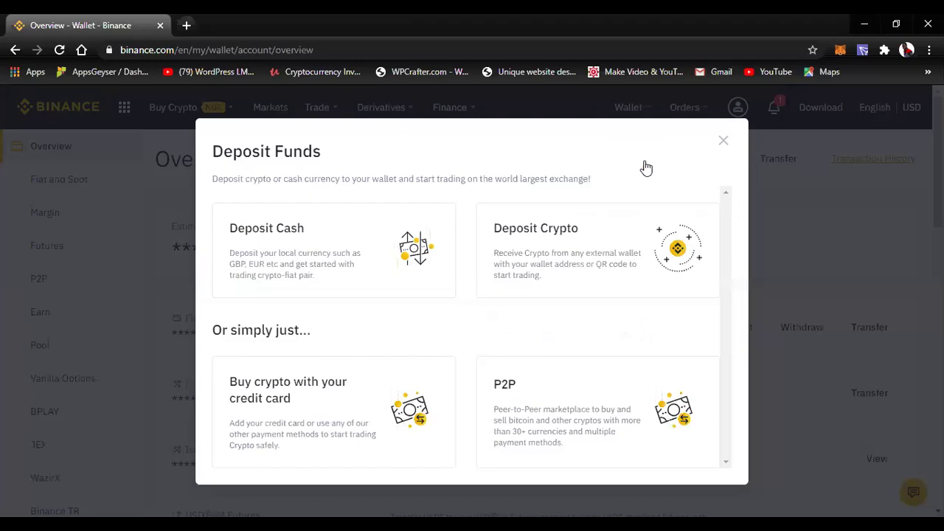